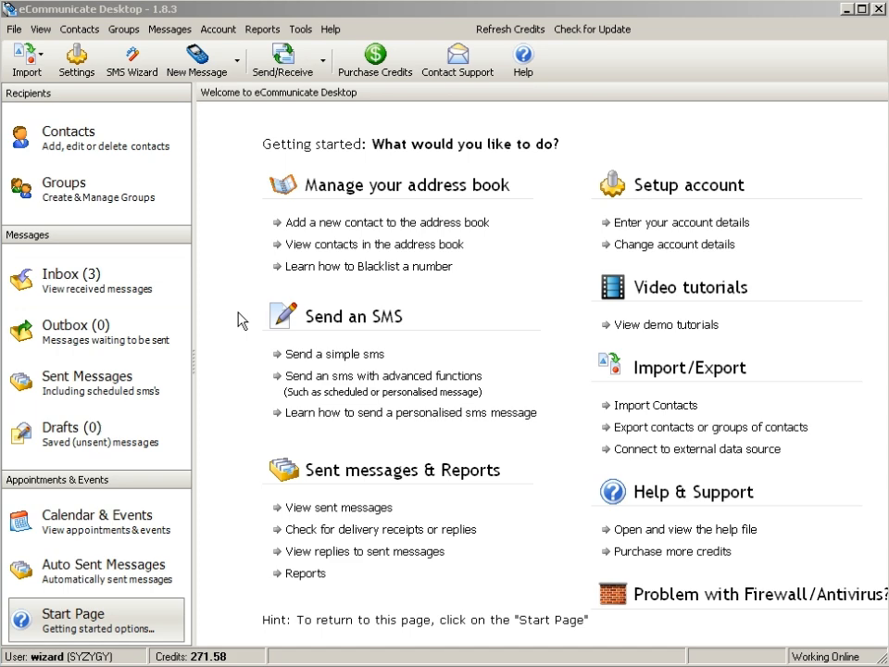
Open the Inbox and set it to show messages for the last 2 months
left_click(164, 291)
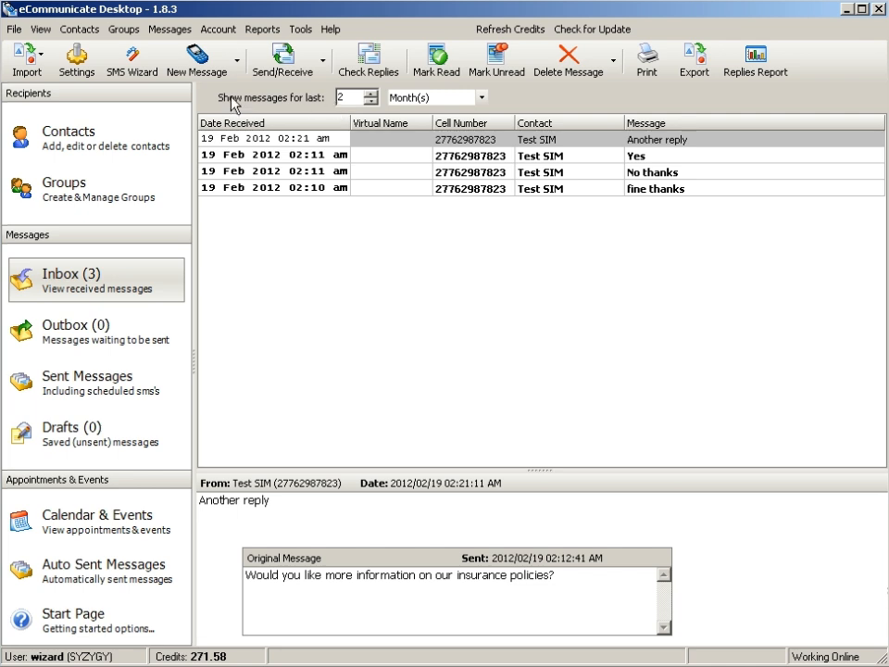
left_click(466, 108)
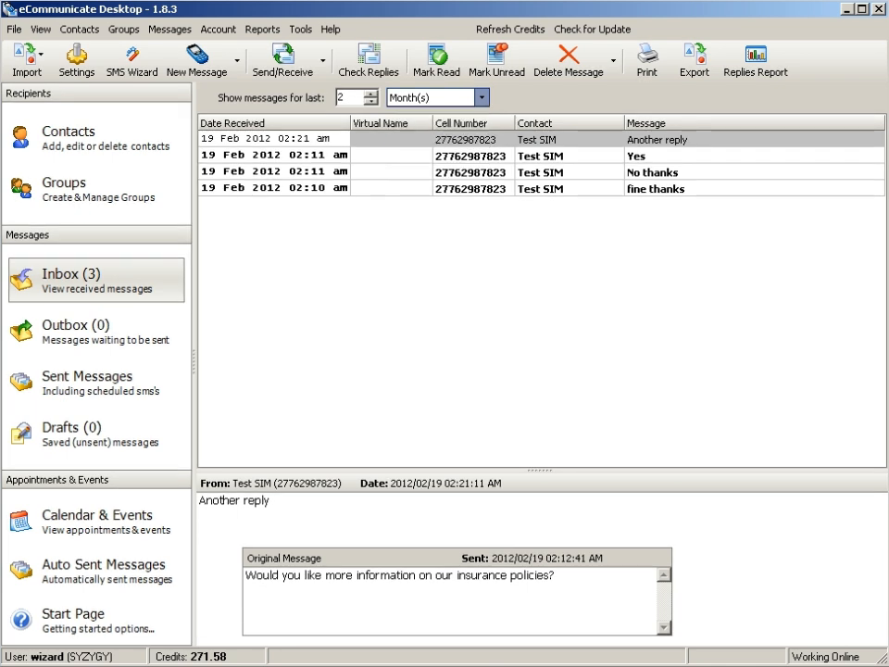
left_click(452, 139)
left_click(484, 100)
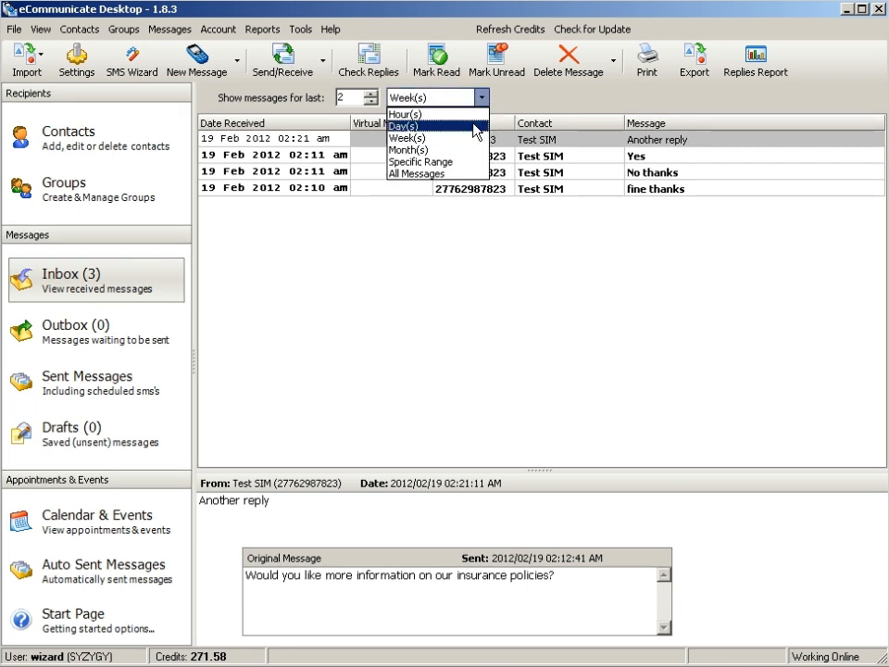
left_click(468, 149)
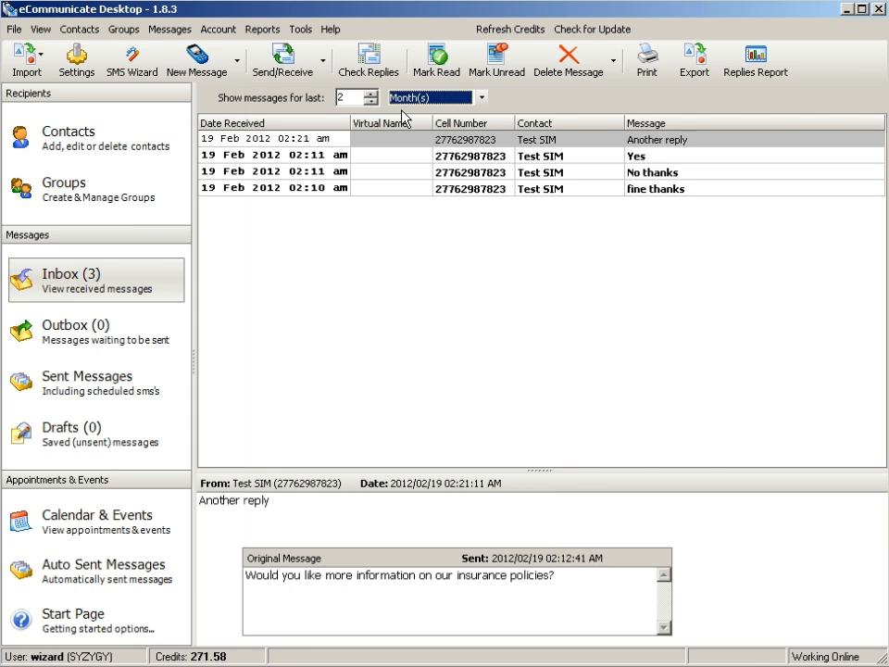
View the "fine thanks" reply together with the original message it answers
left_click(377, 189)
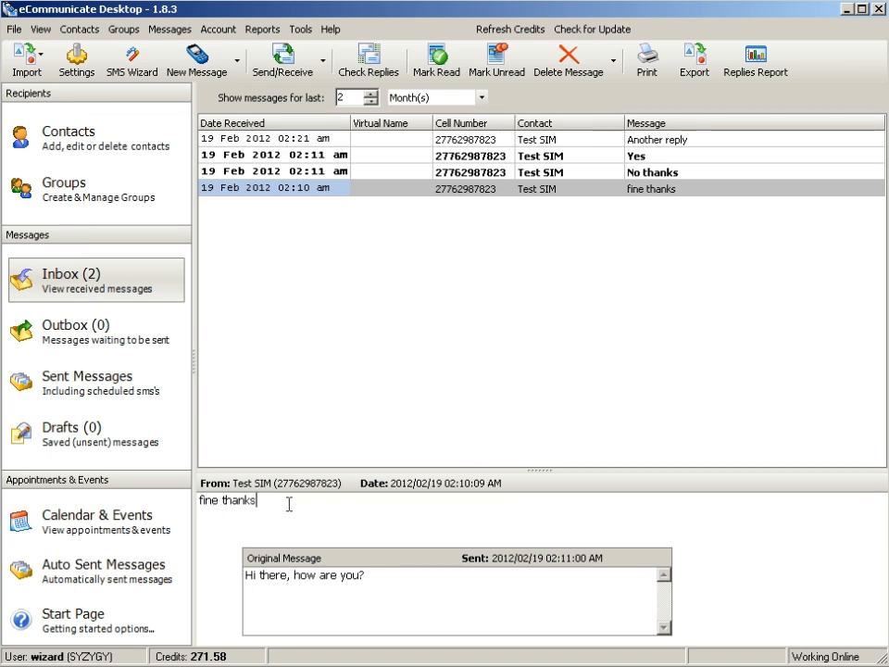
left_click_drag(288, 502, 184, 486)
left_click(326, 520)
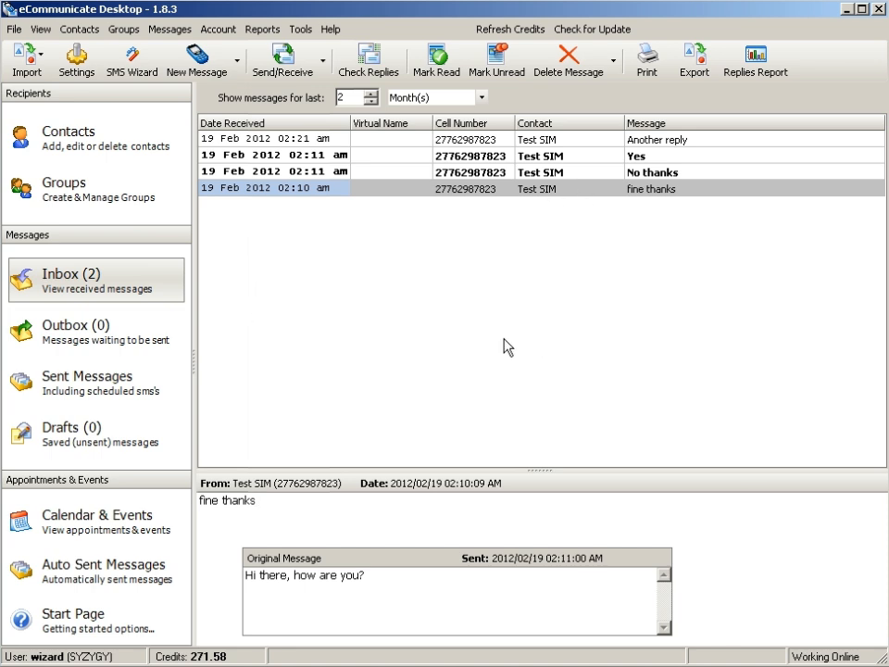
Examine the time period options for checking all replies, and close them without running the check
left_click(370, 77)
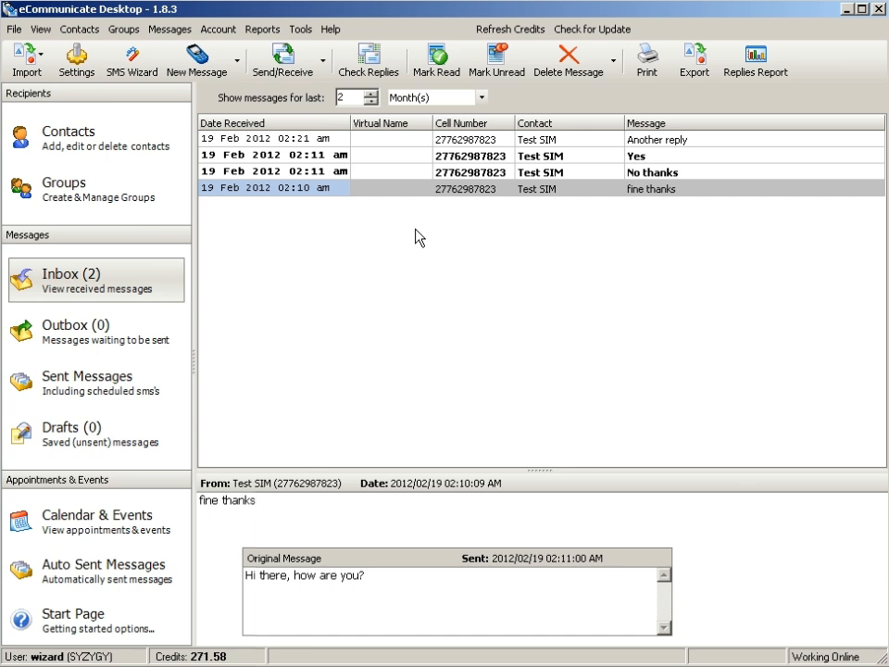
left_click(324, 62)
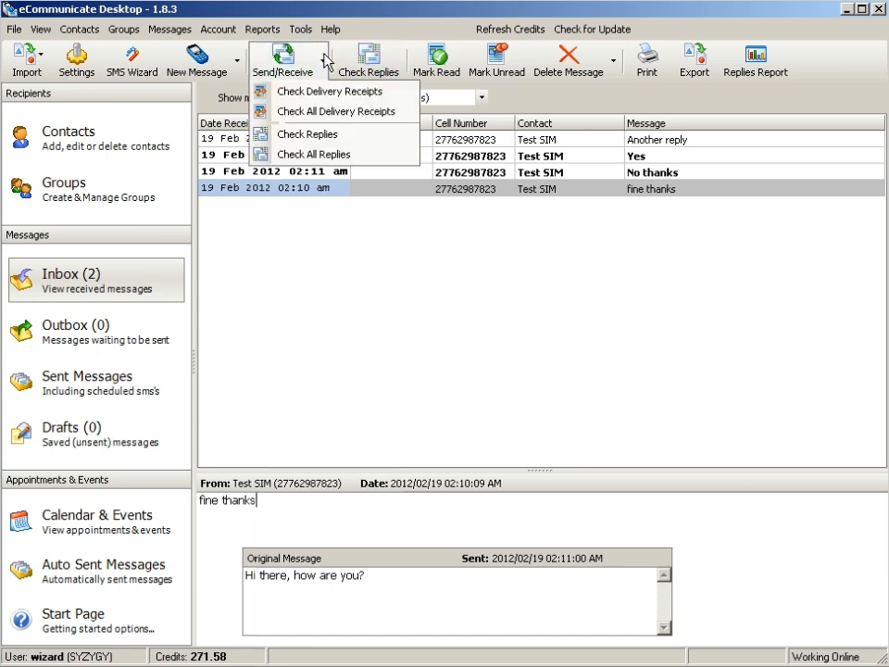
left_click(310, 156)
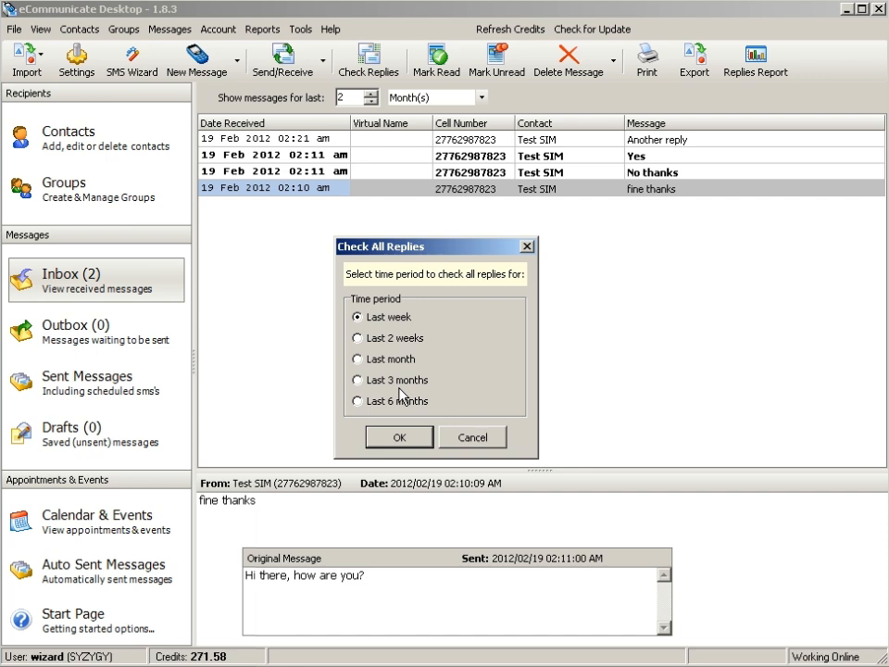
left_click(463, 445)
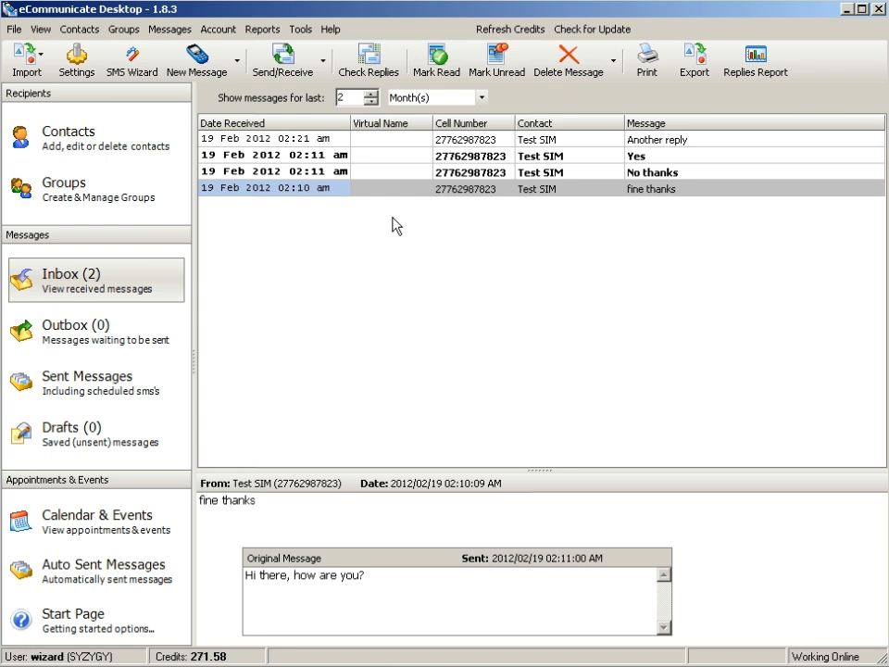
Delete the "No thanks" reply from the Inbox and view the other message deletion options
left_click(410, 176)
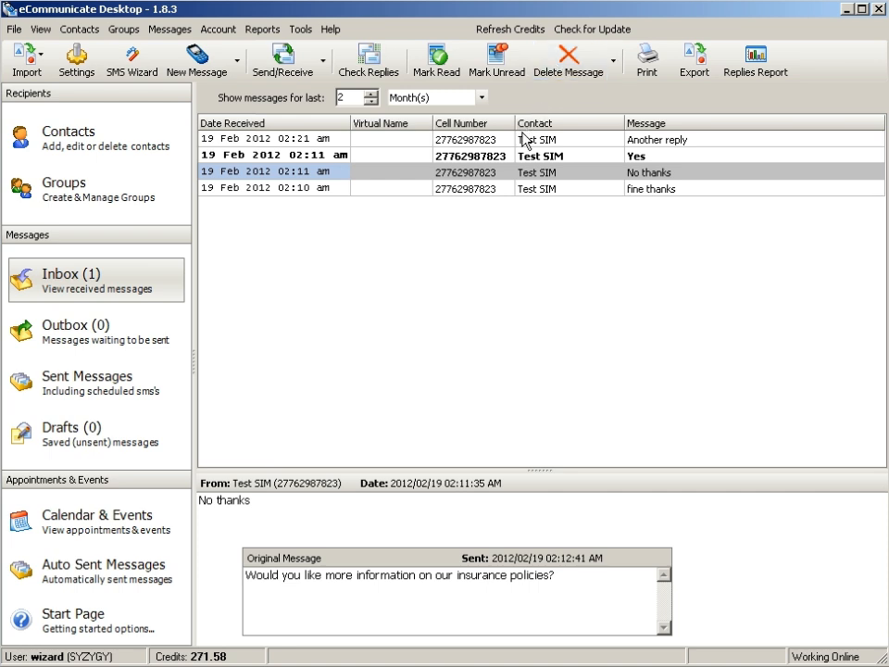
left_click(560, 74)
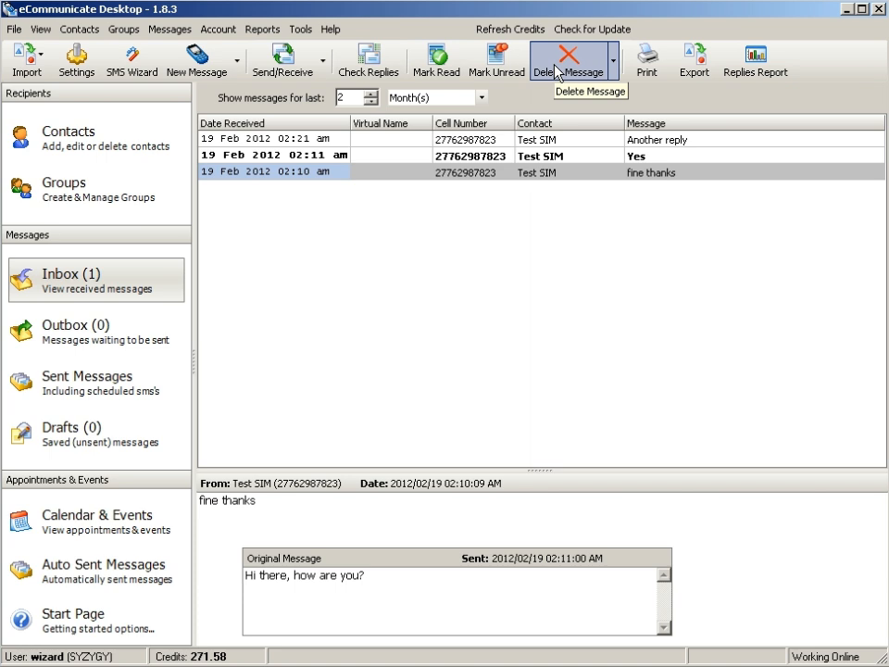
left_click(613, 59)
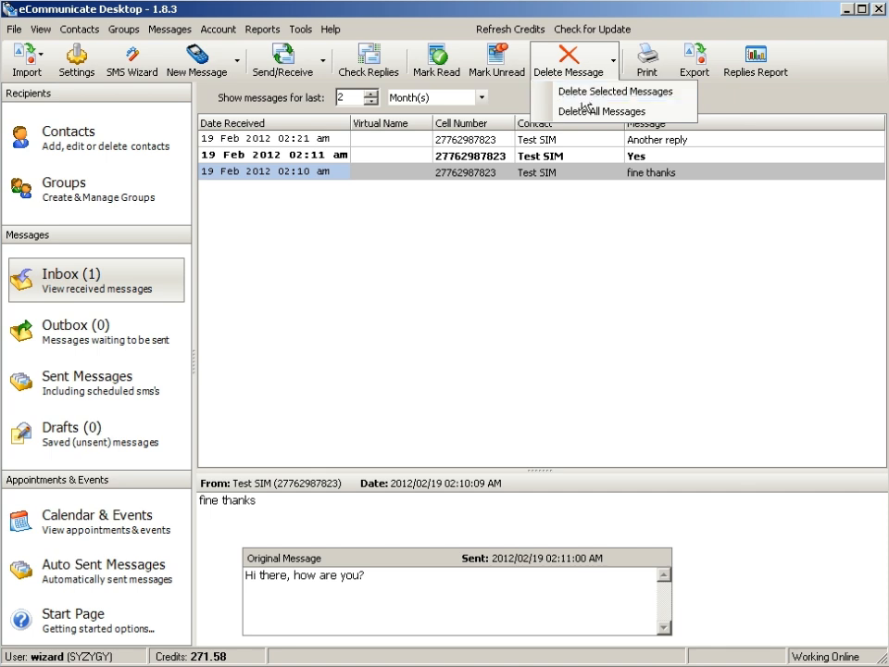
left_click(613, 63)
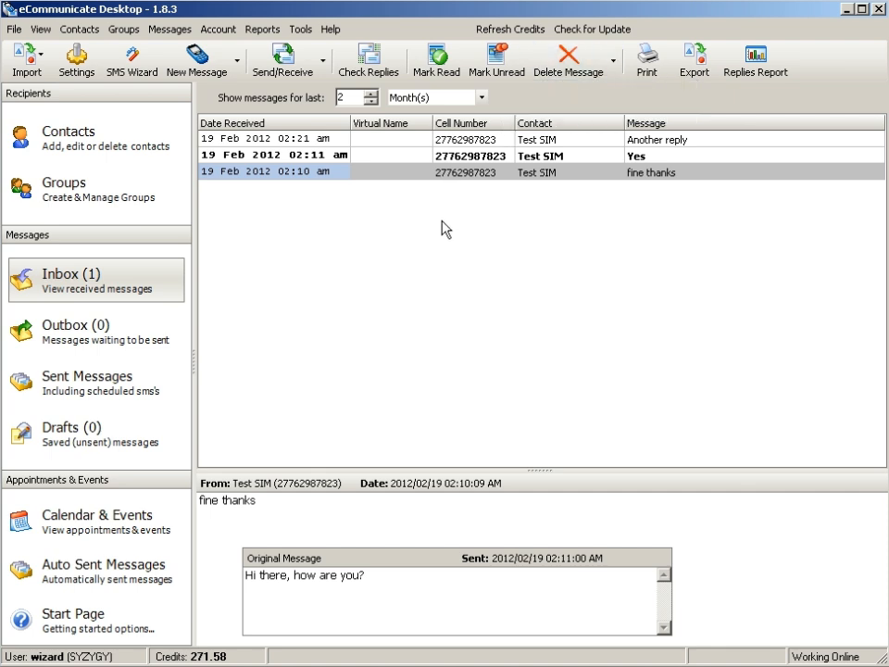
Restore the "No thanks" message from the Replies Trash Bin and close the trash window
left_click(301, 35)
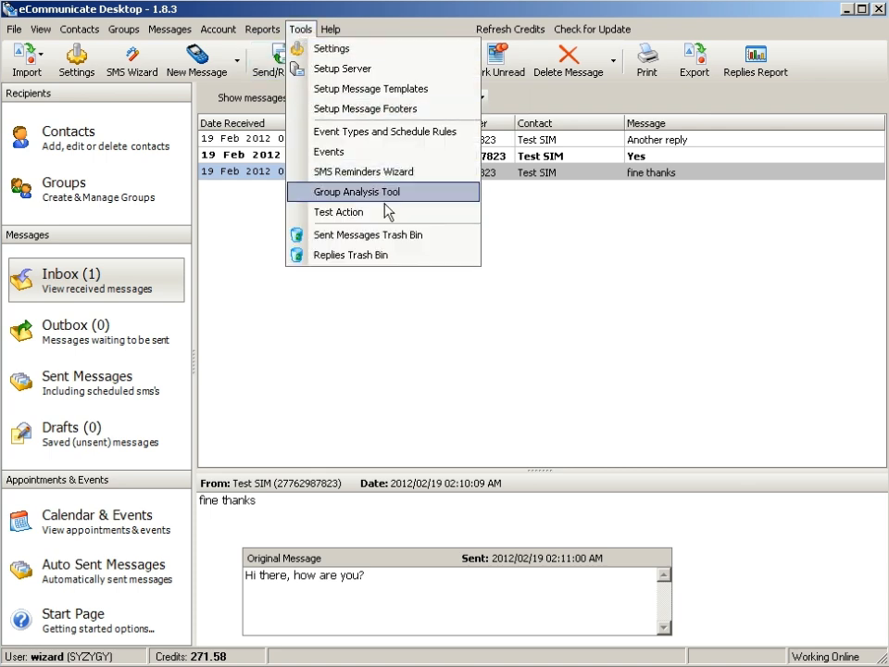
left_click(421, 257)
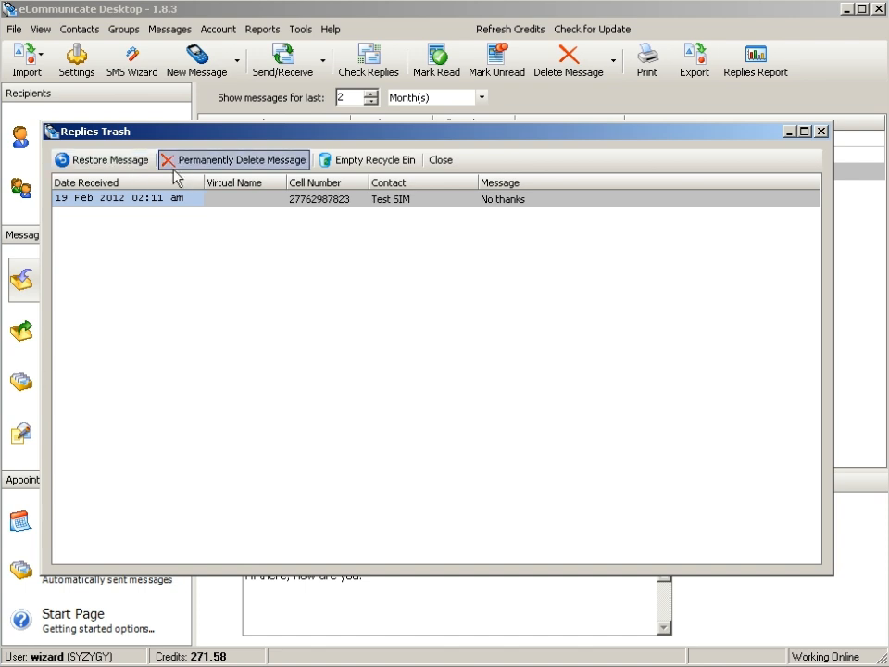
left_click(130, 166)
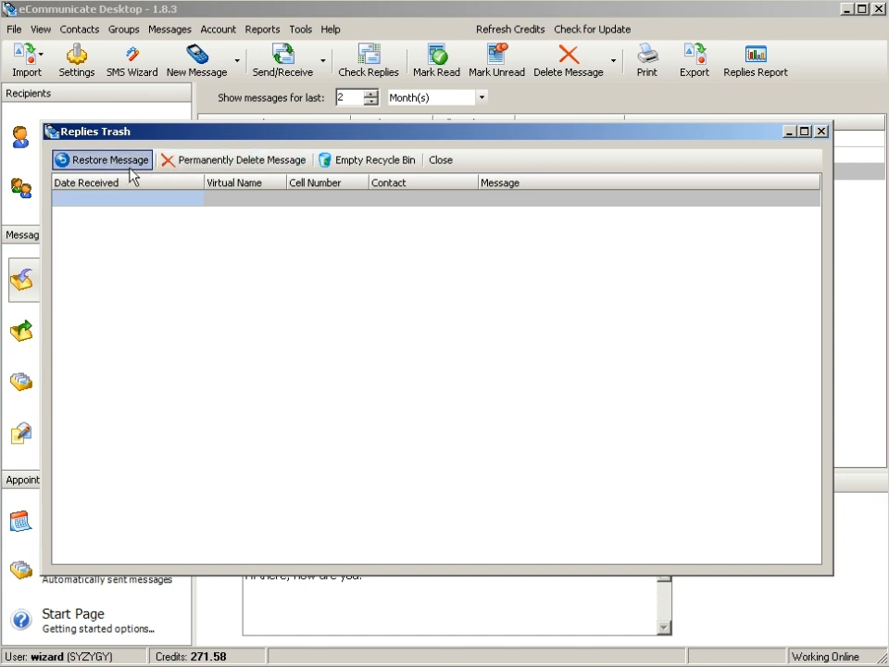
left_click(451, 164)
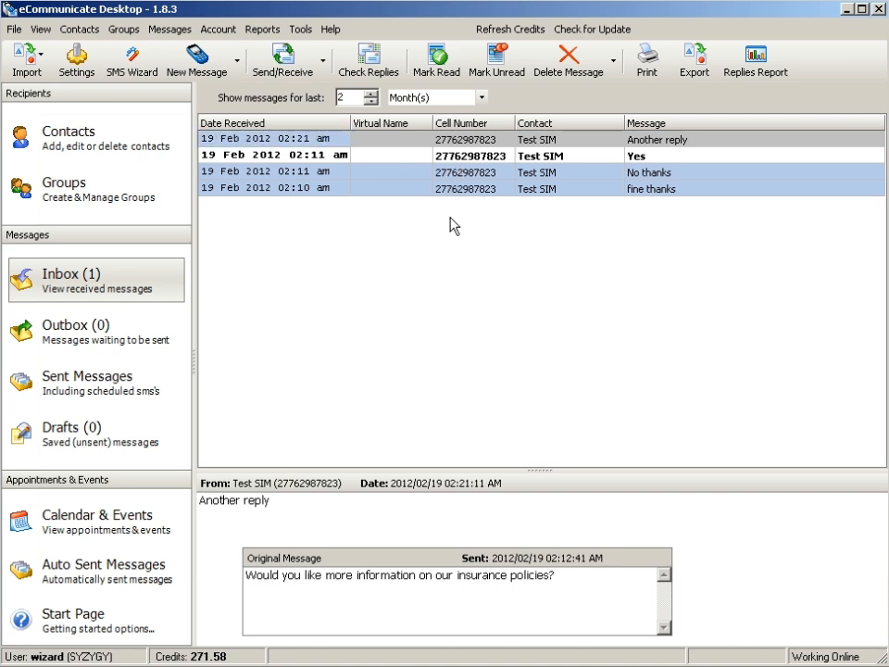
With the "fine thanks" reply selected, examine the message export options, including the date range option, without exporting
left_click(454, 189)
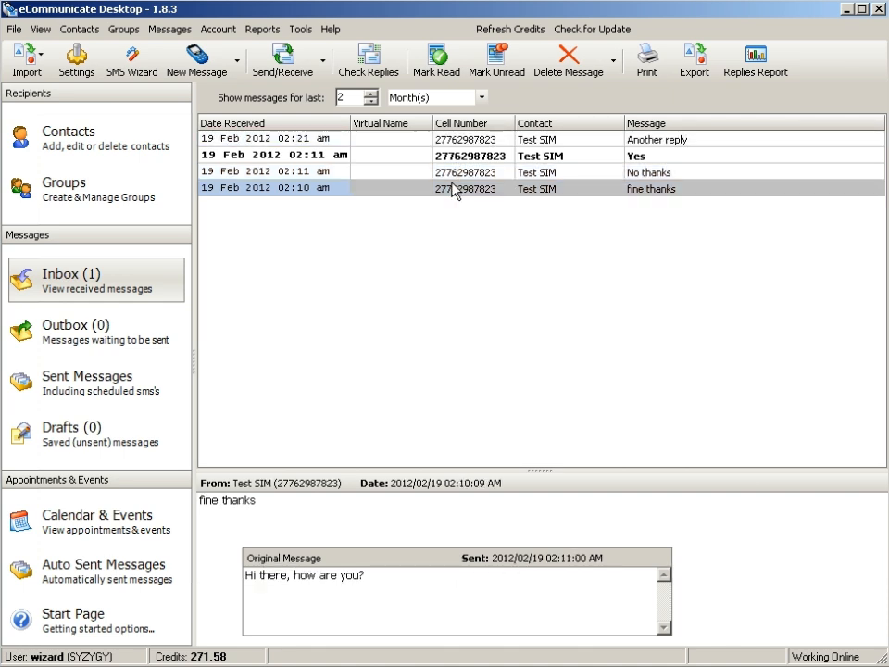
left_click(693, 67)
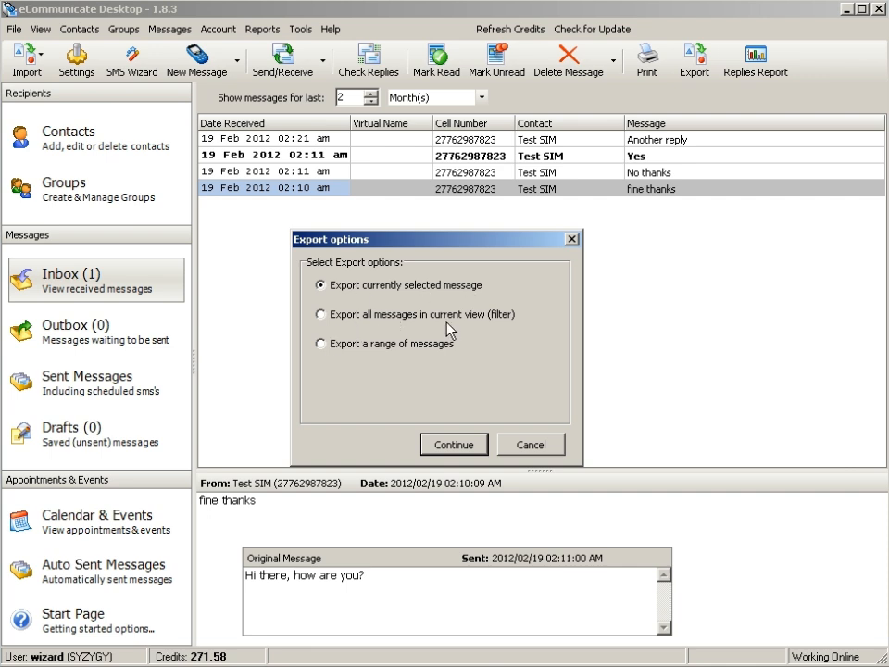
left_click(359, 347)
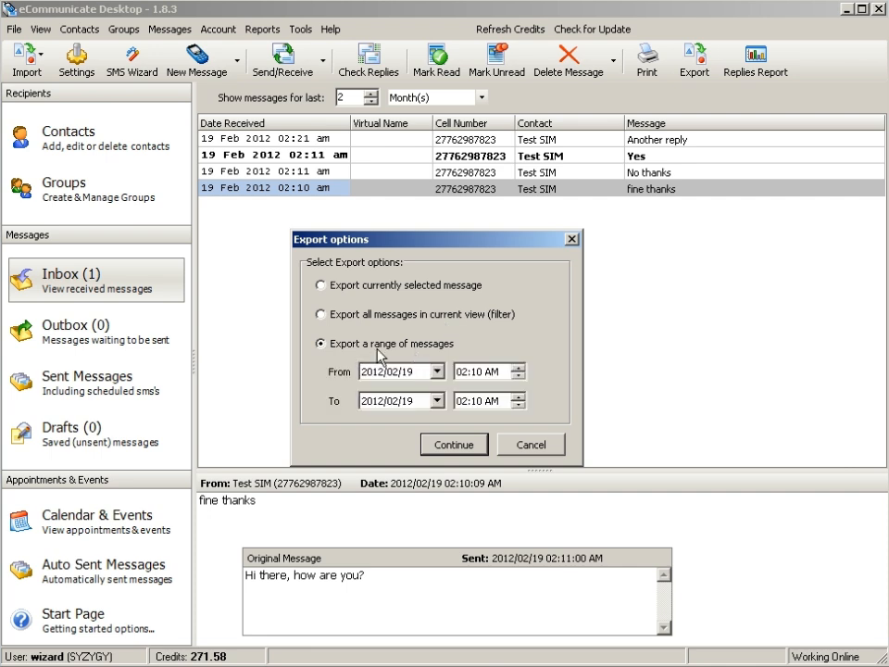
left_click(376, 287)
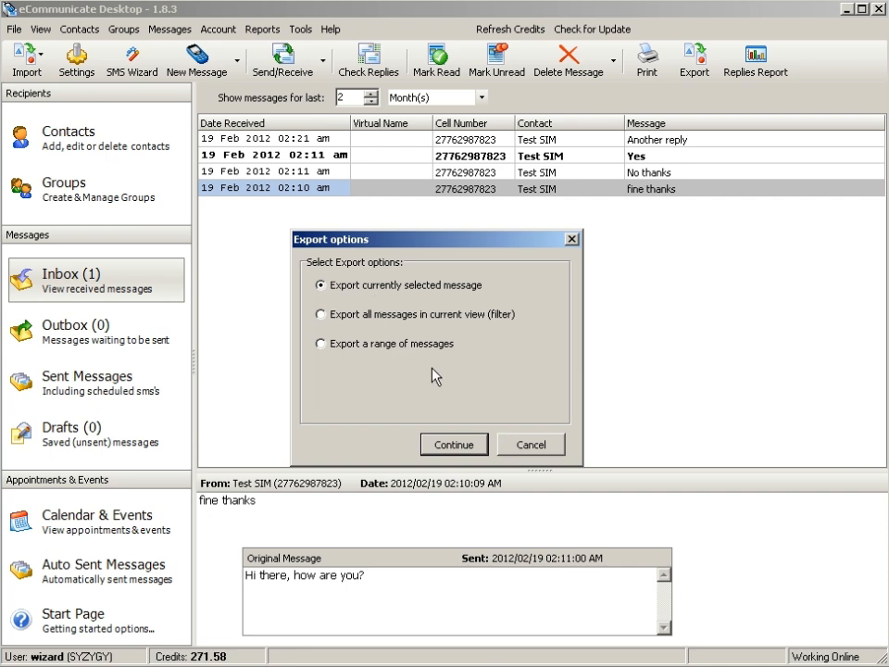
left_click(528, 446)
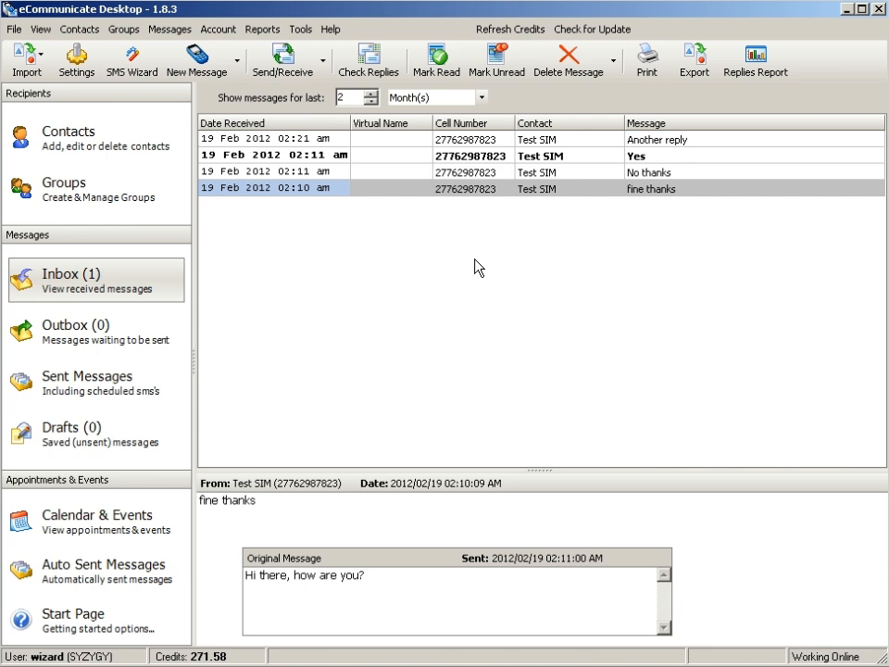
Open the replies report options and set a specific time period covering replies since the last 1 week
left_click(754, 59)
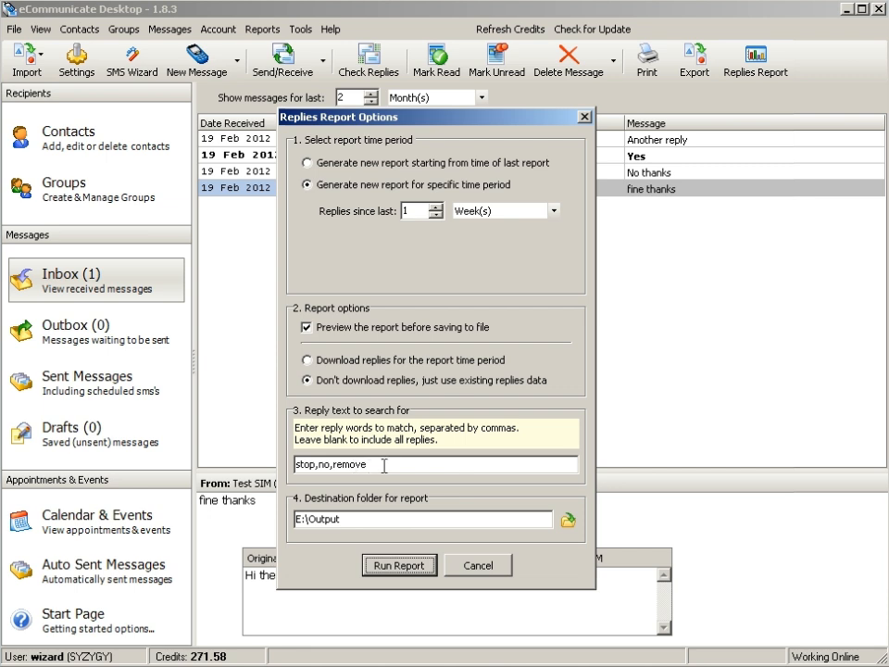
left_click_drag(389, 464, 275, 464)
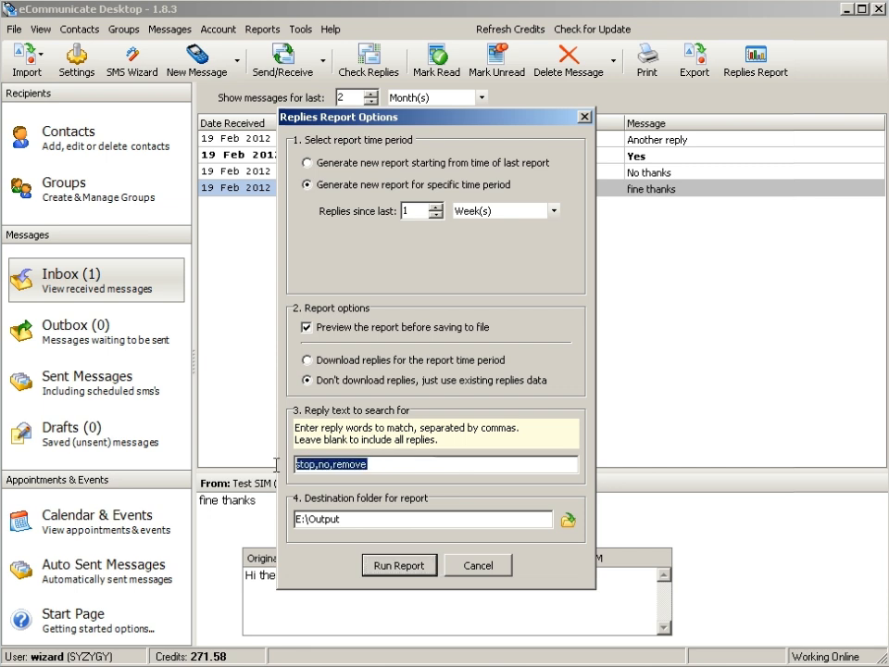
left_click(376, 460)
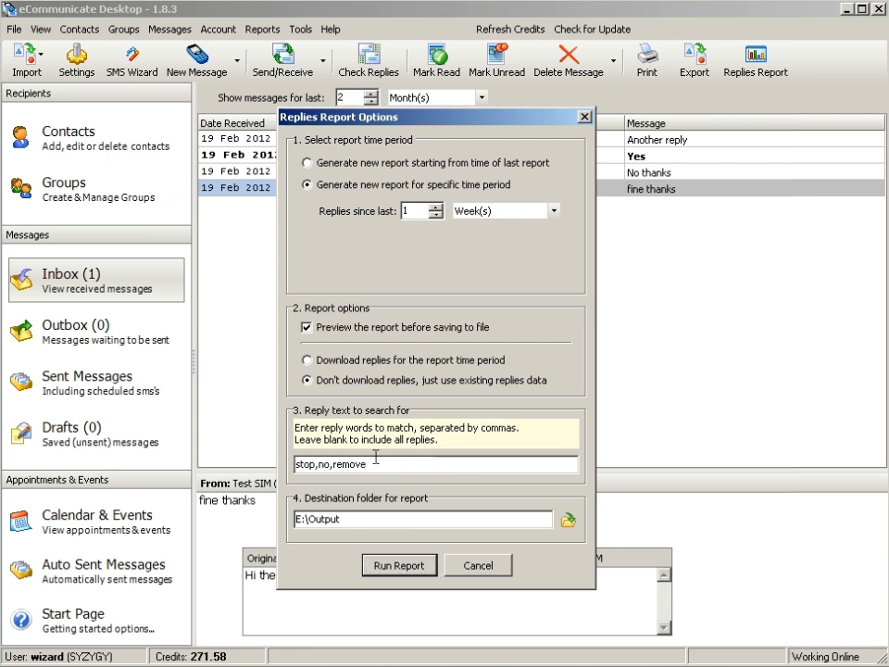
left_click(349, 520)
left_click(342, 170)
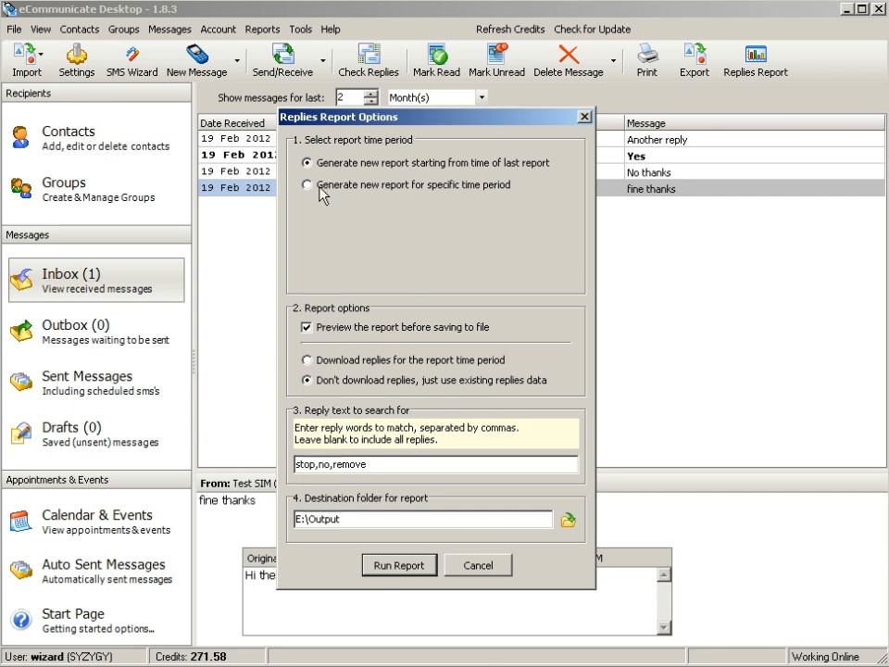
left_click(319, 186)
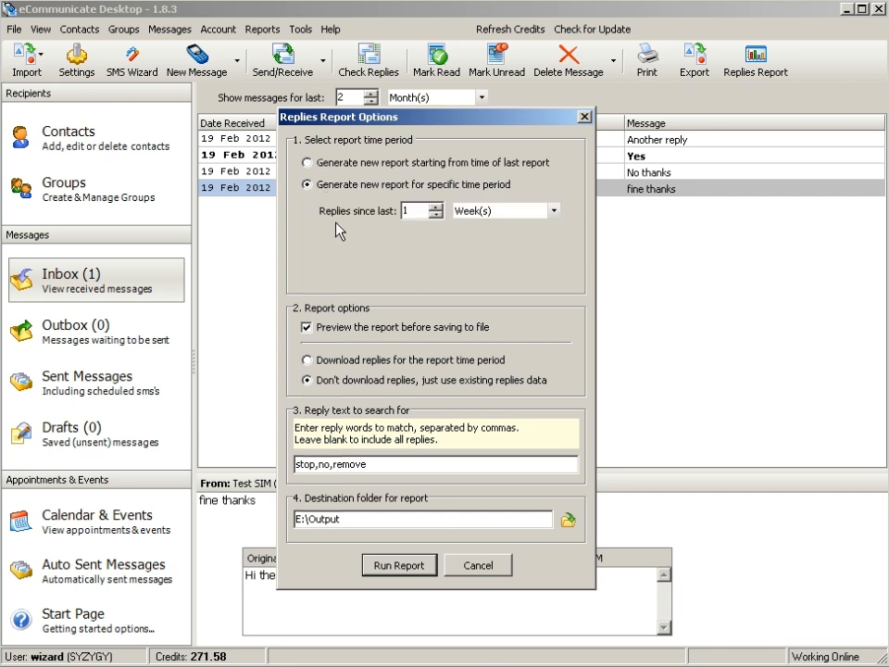
left_click(489, 213)
left_click(491, 223)
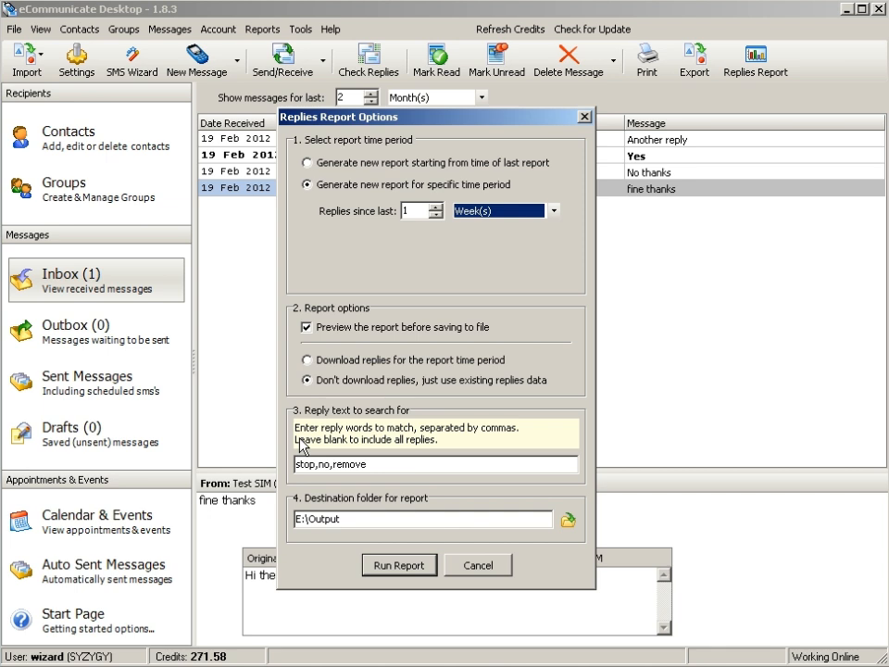
Run the replies report with "stop,no,remove" as the reply words to match
left_click(401, 464)
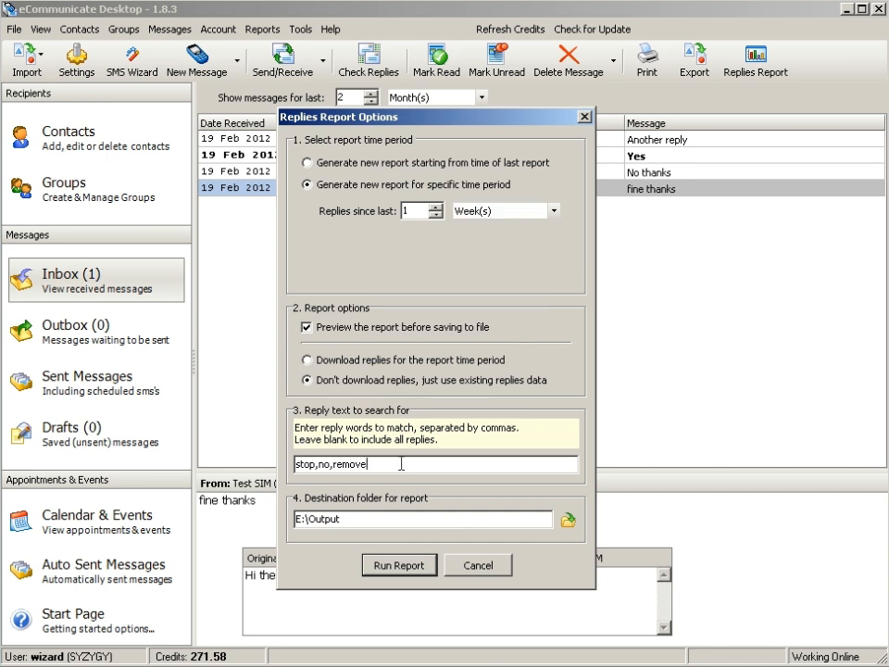
double_click(401, 464)
left_click(399, 466)
left_click(396, 567)
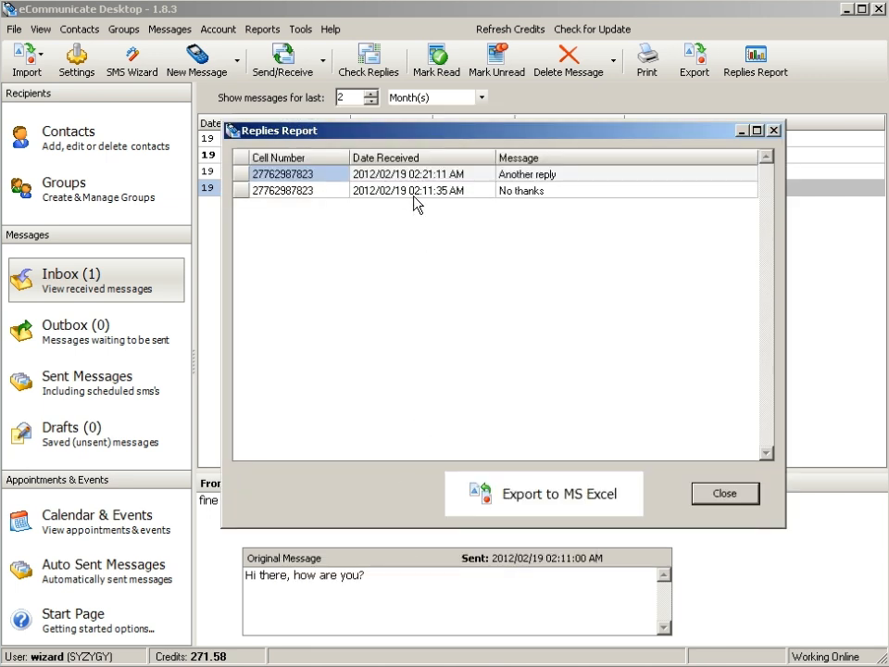
Examine the matching replies in the report preview and close it without exporting
left_click(508, 197)
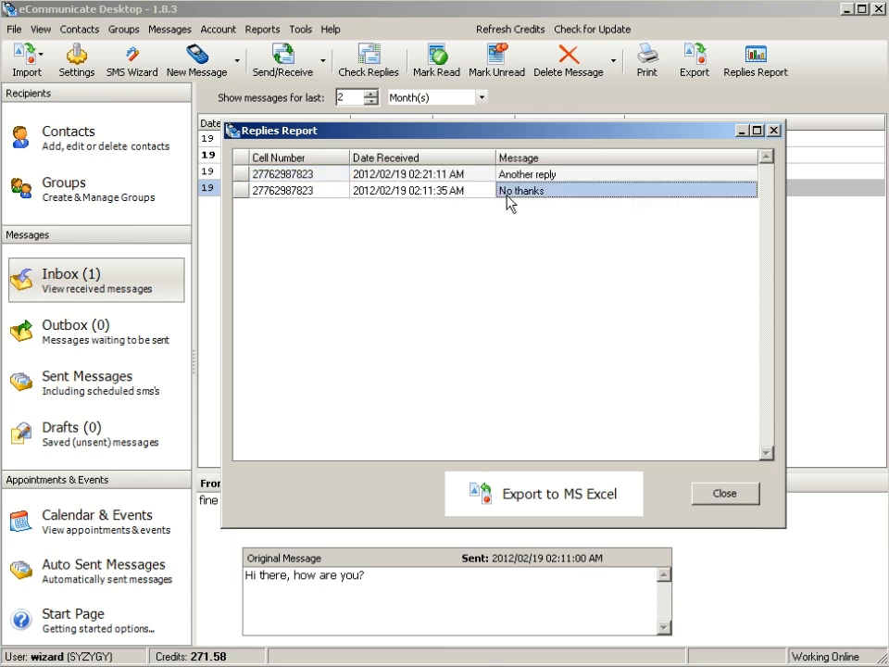
left_click(512, 175)
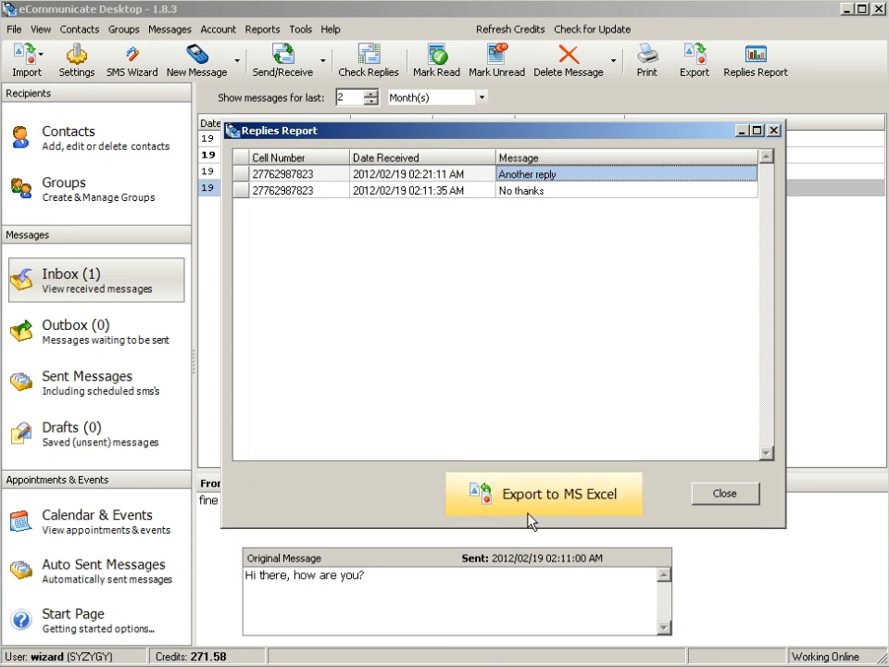
left_click(693, 492)
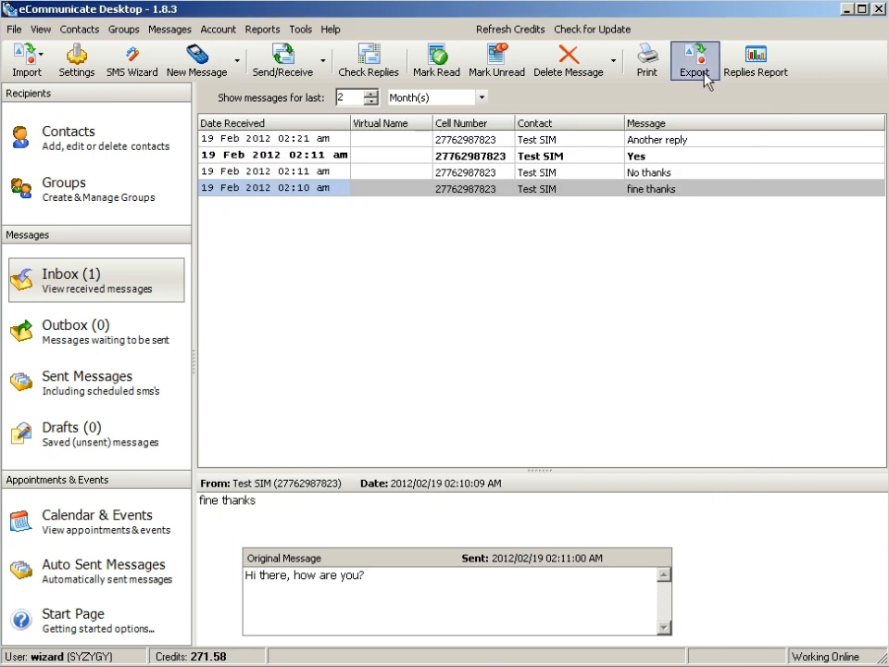
Run another replies report for the last 1 week with "yes" as the reply text to search for
left_click(760, 70)
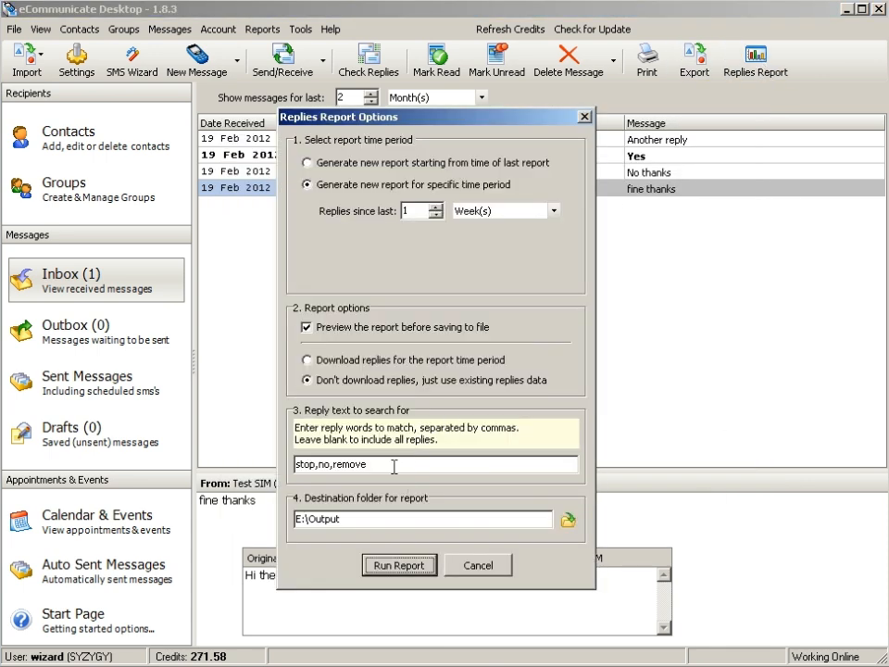
left_click_drag(393, 466, 289, 467)
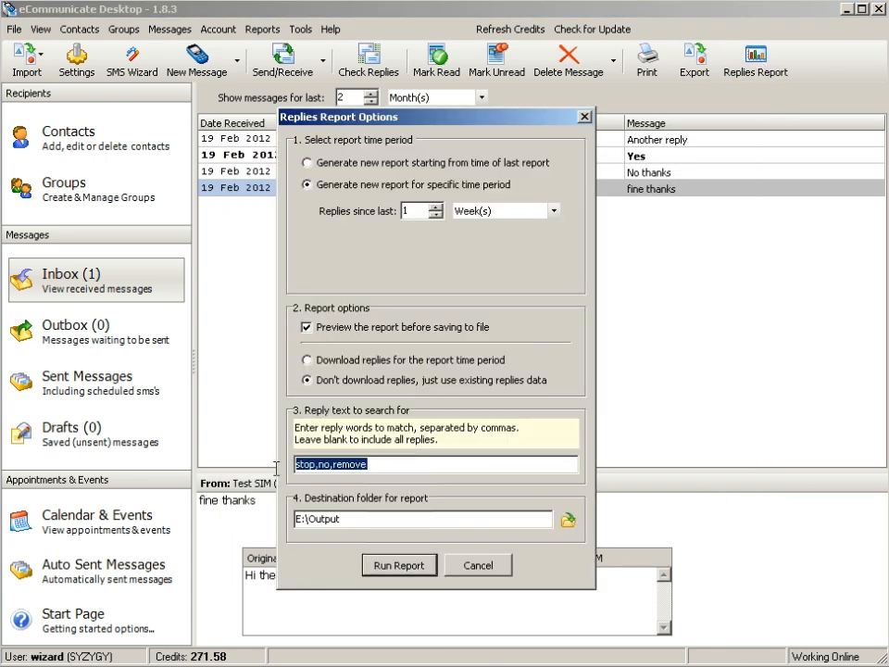
type("yes")
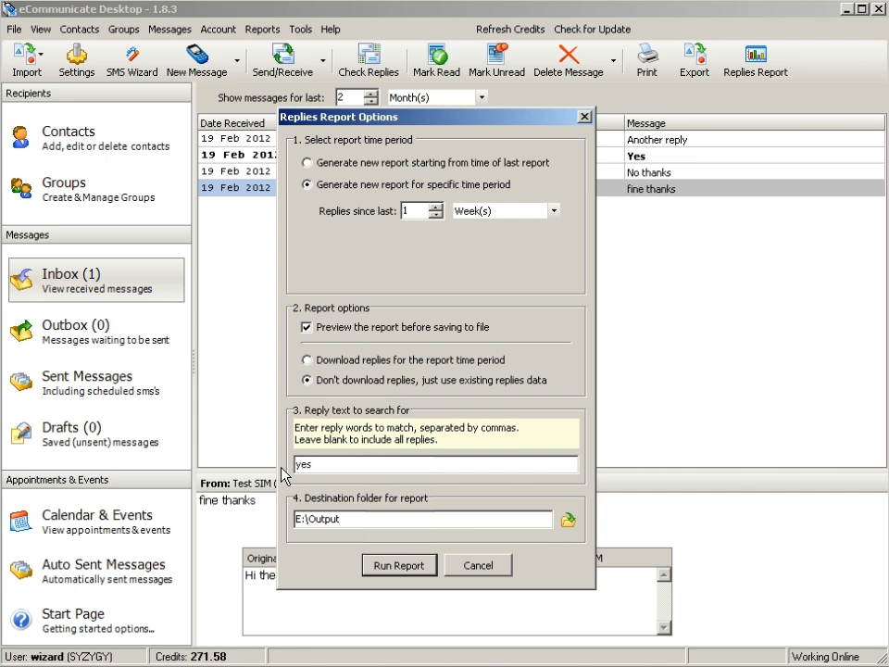
left_click(375, 565)
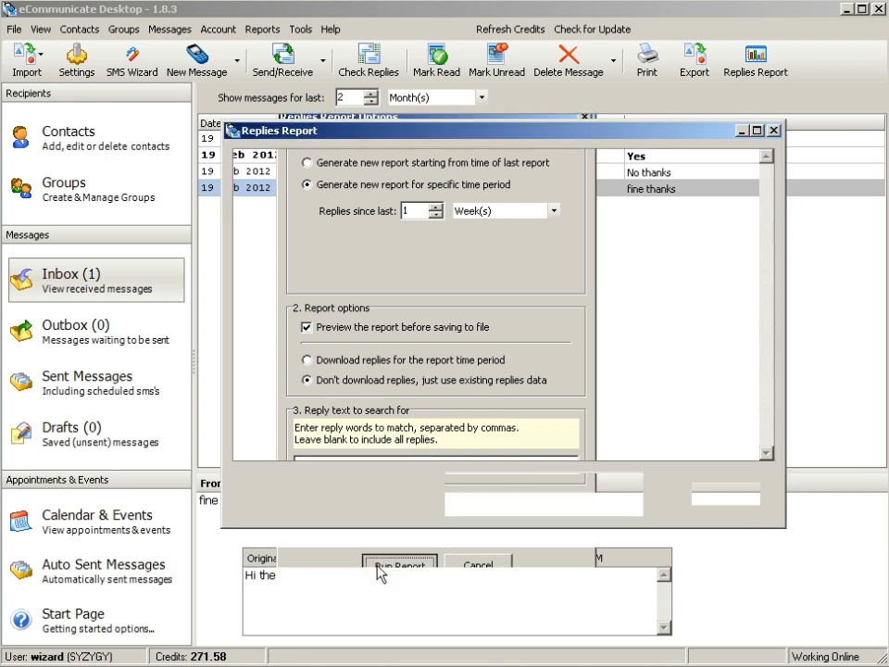